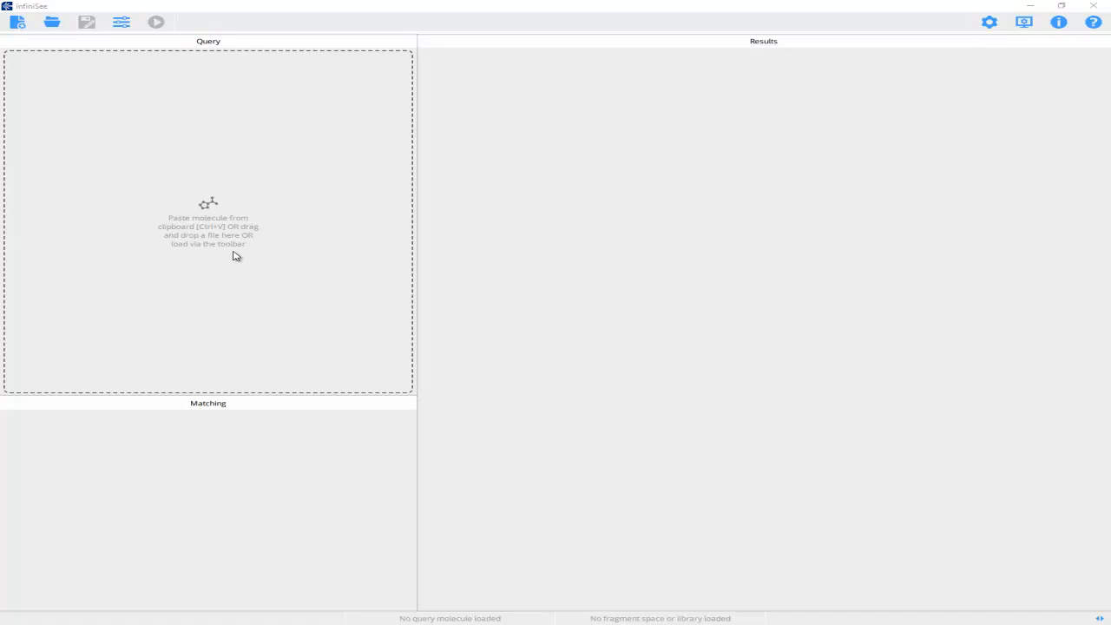
- Load biotin.sdf from the Desktop as the query molecule
click(52, 22)
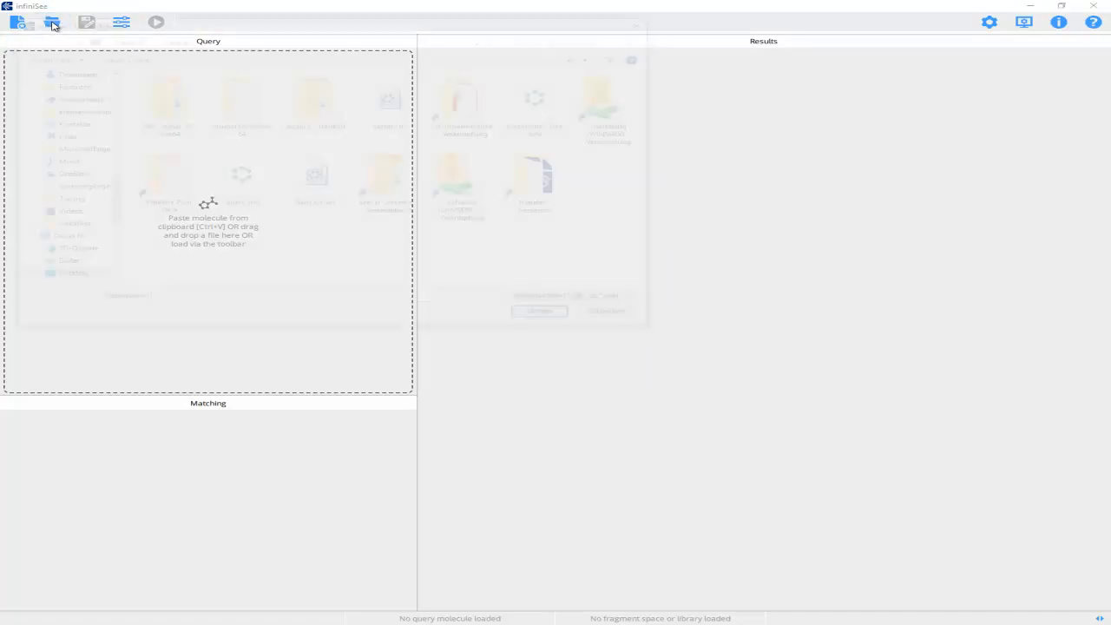
click(411, 106)
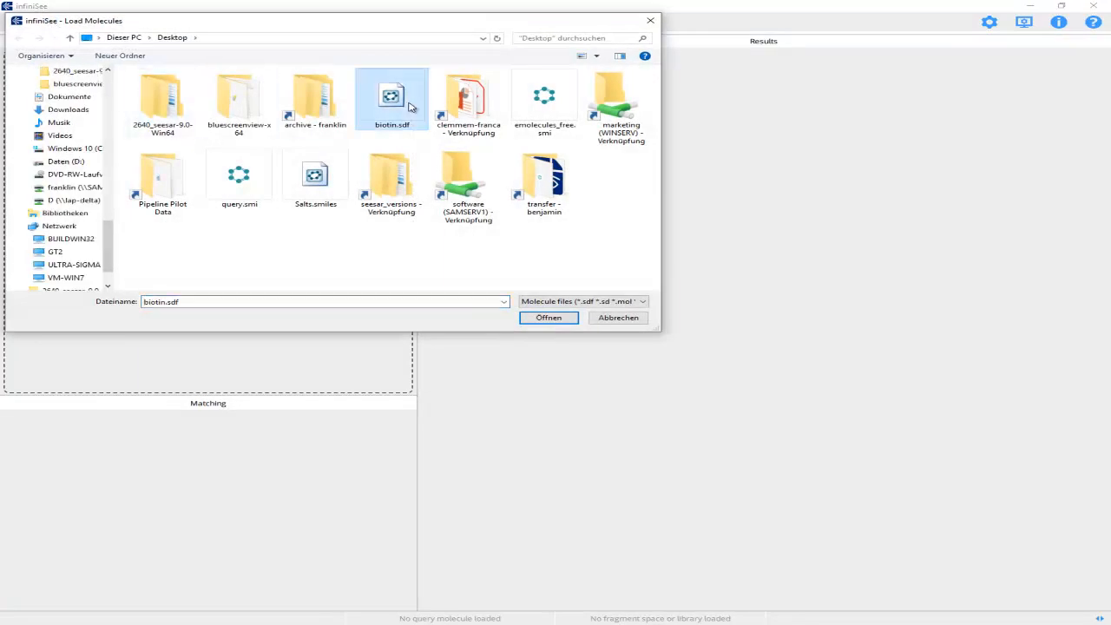
click(643, 303)
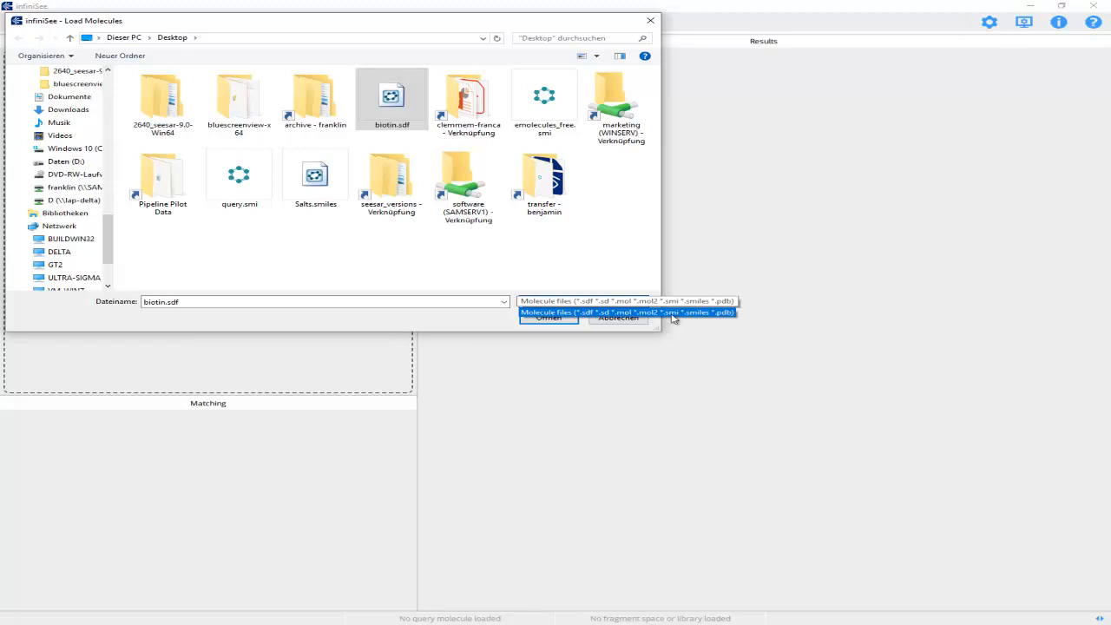
click(490, 262)
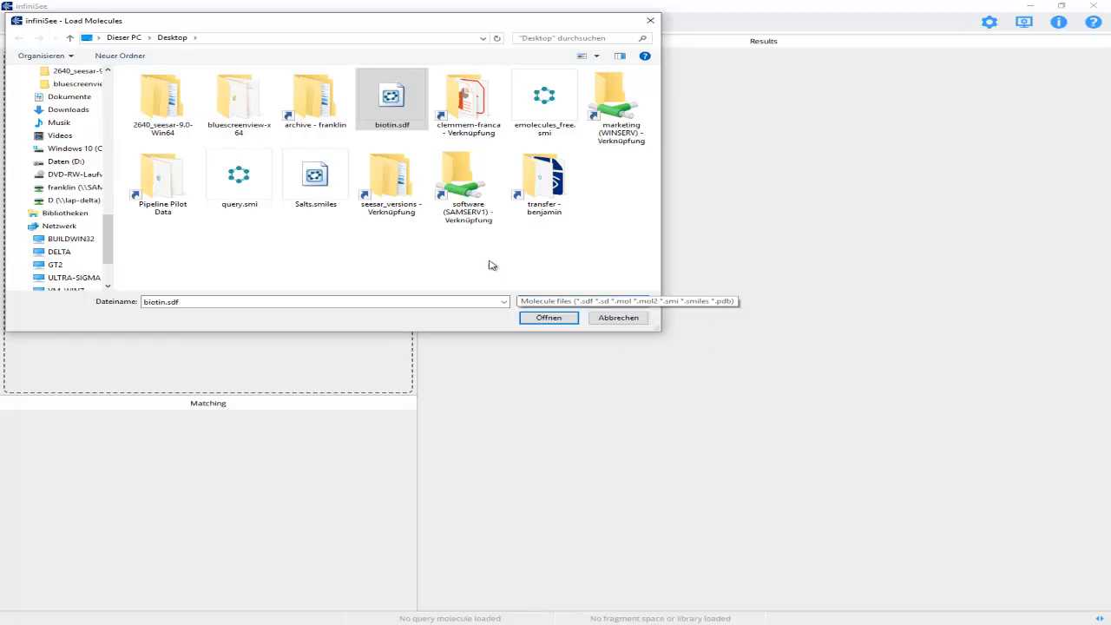
click(540, 318)
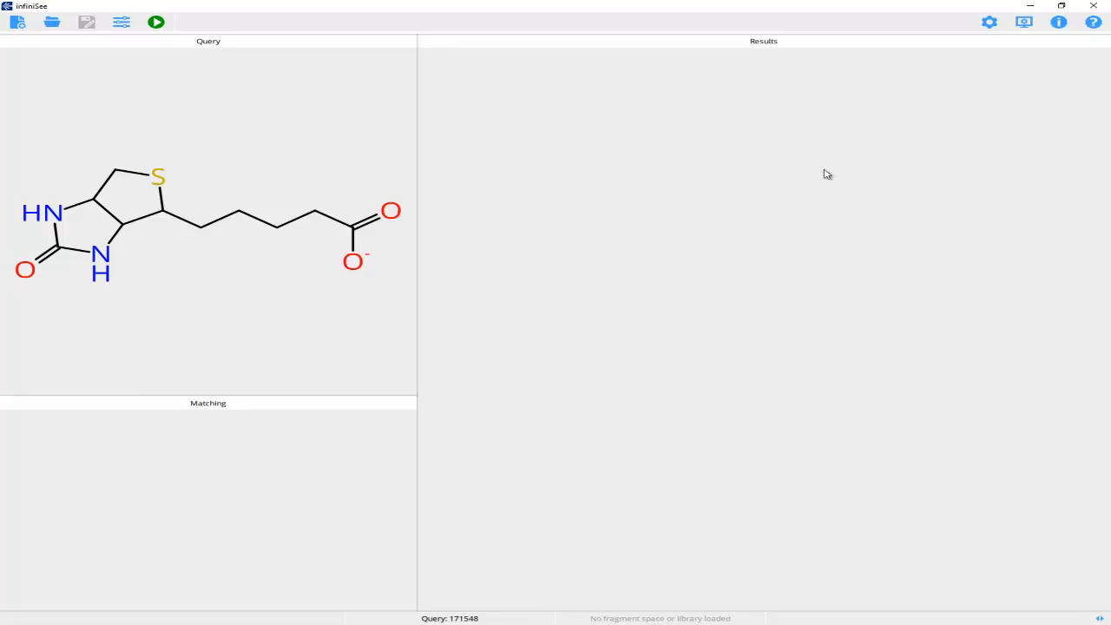
- Load the fragment spaces knowledgespace-2.5-indep.zip and realspace-2.2-indep.zip from the Desktop into the search spaces
click(990, 23)
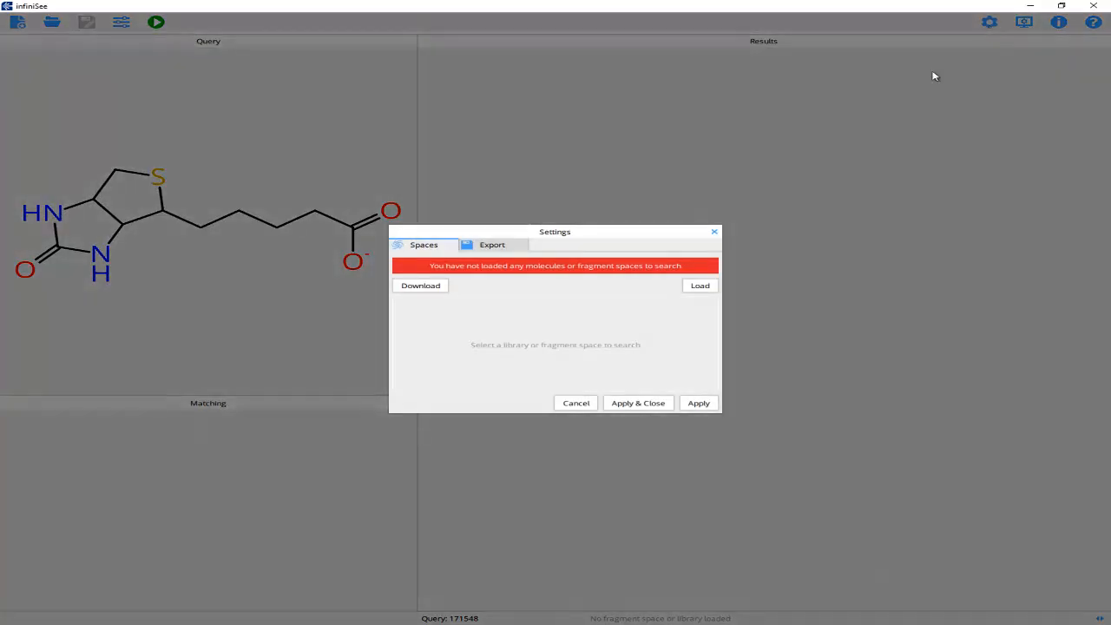
click(443, 289)
click(700, 287)
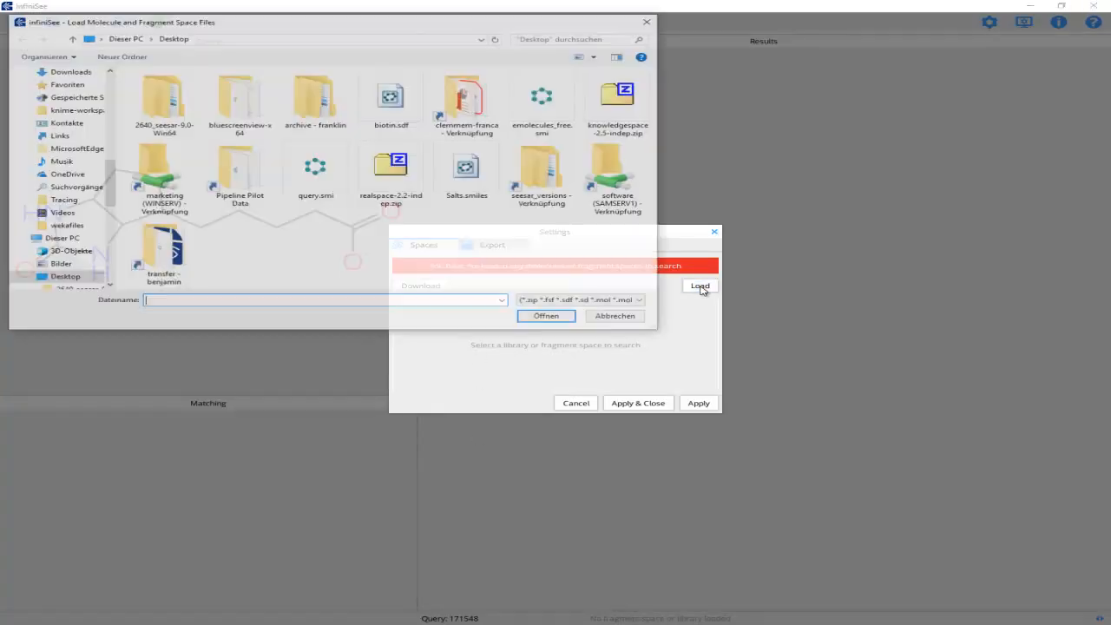
click(631, 101)
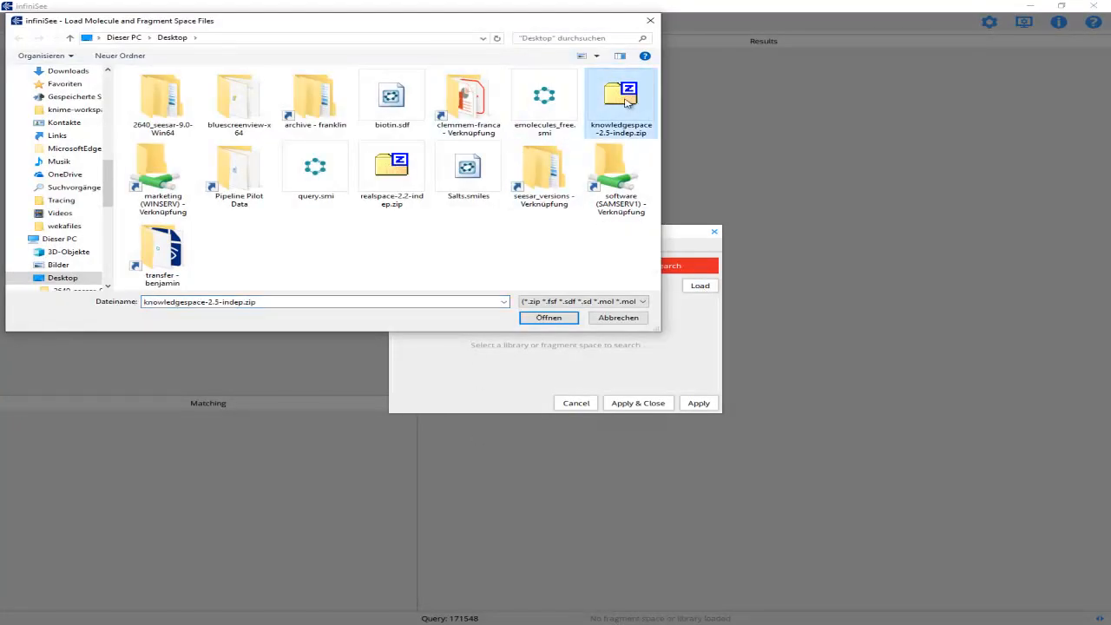
click(558, 317)
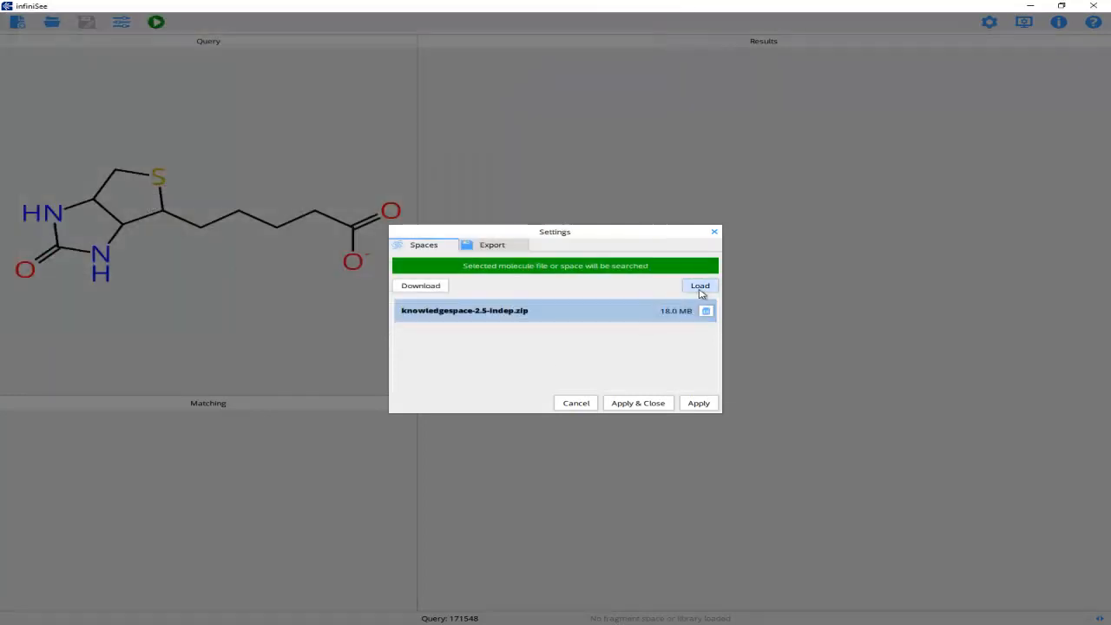
click(704, 290)
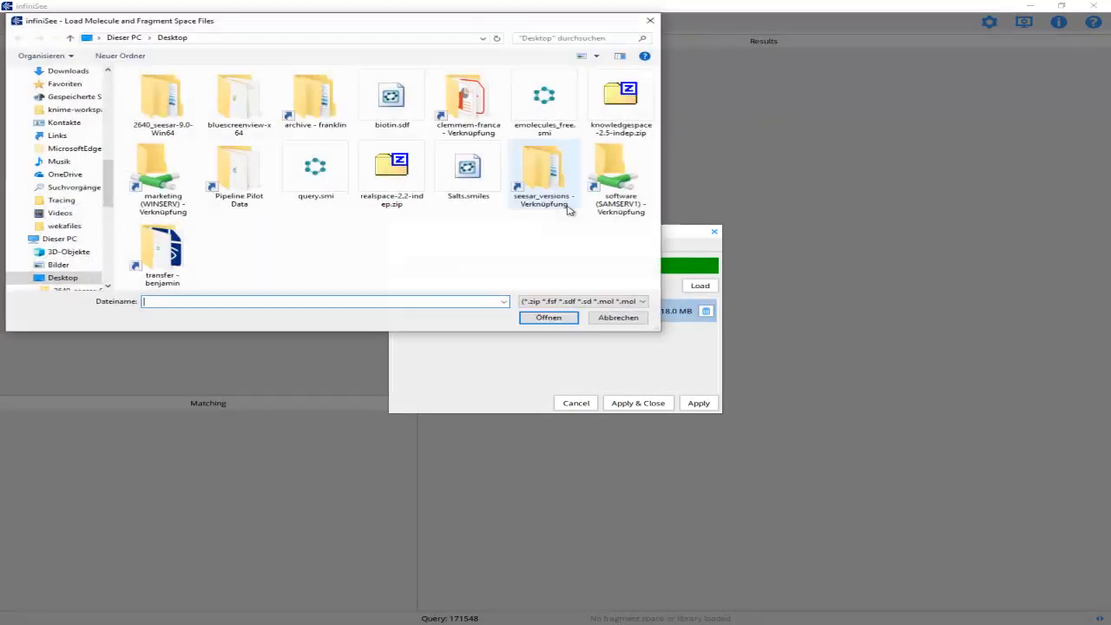
click(392, 173)
click(556, 322)
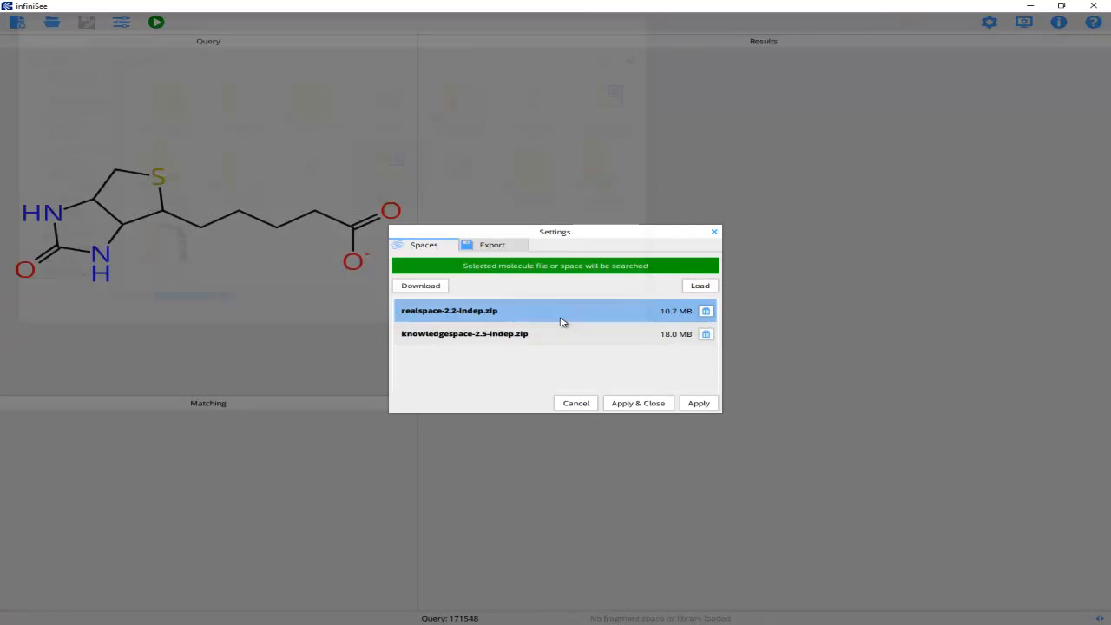
- Add the library emolecules_free.smi to the search spaces and apply knowledgespace-2.5-indep.zip as the space to search
click(701, 286)
click(544, 98)
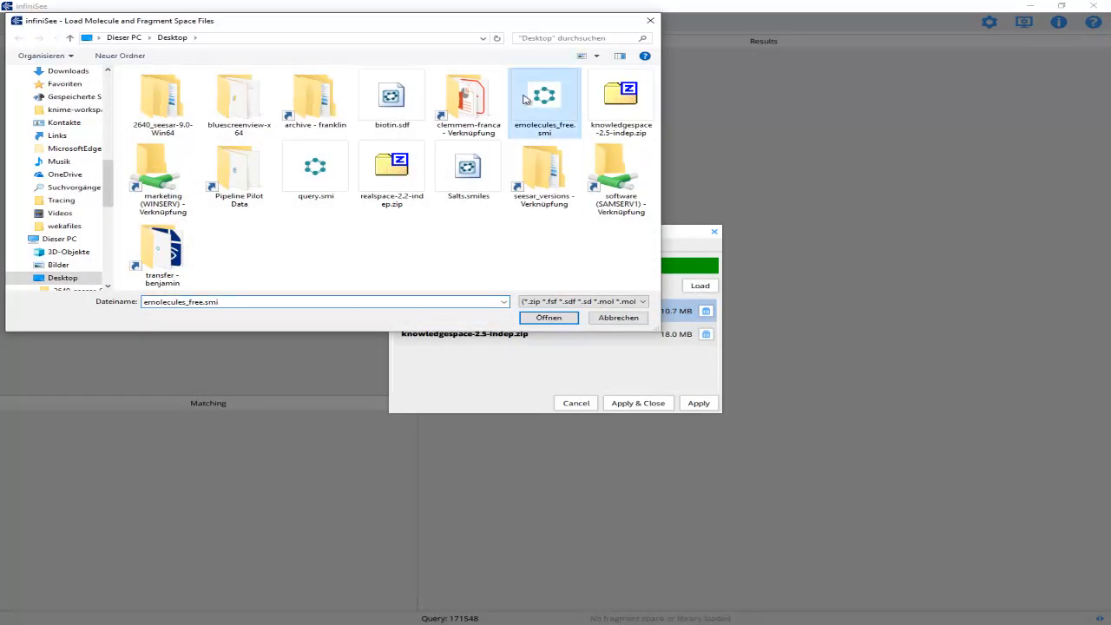
click(548, 318)
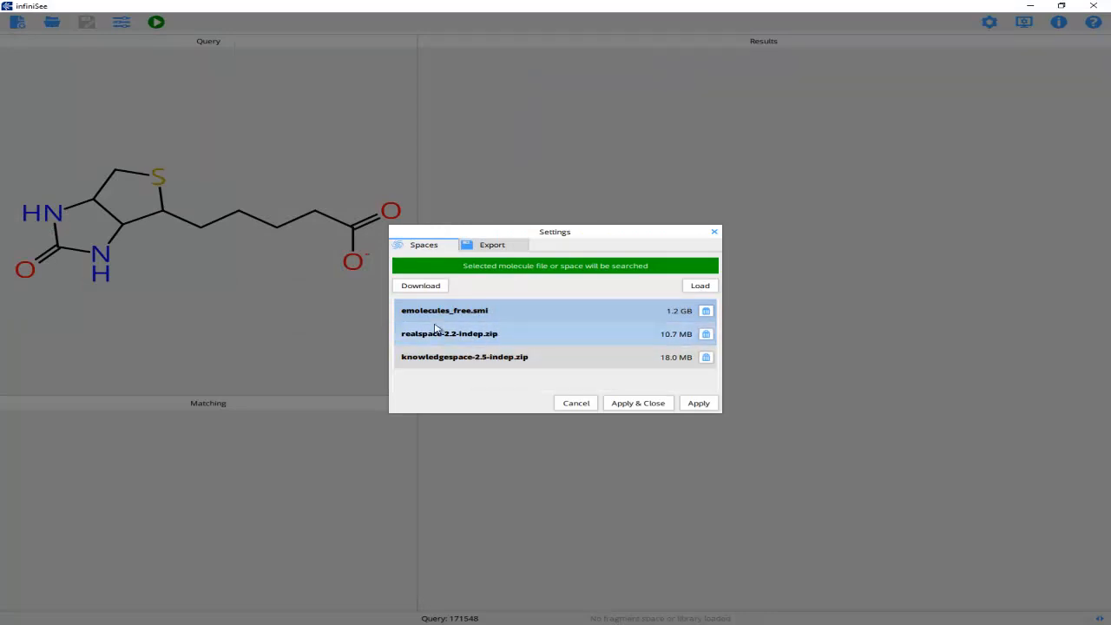
click(522, 363)
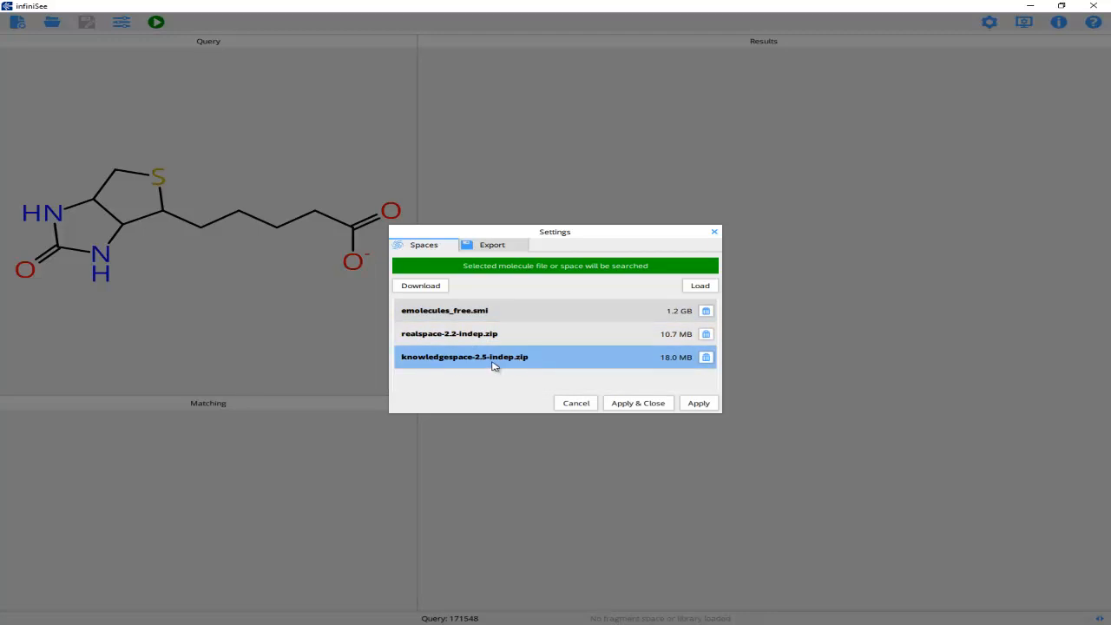
click(643, 408)
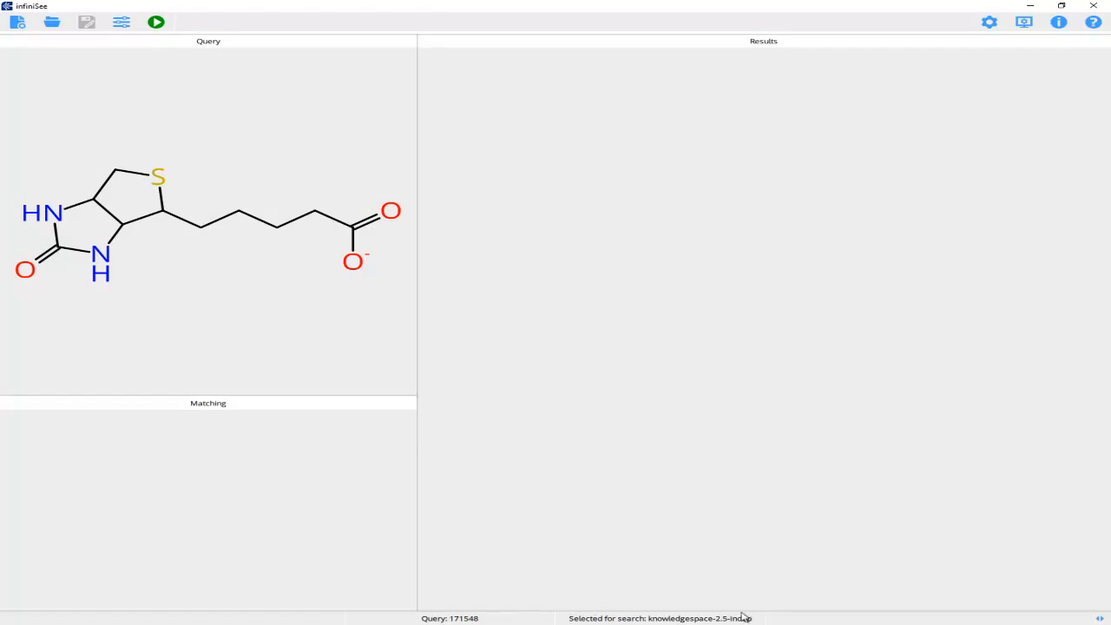
- Set the maximum number of results to 1000 and the minimum similarity to 0.84, and run the search
click(116, 25)
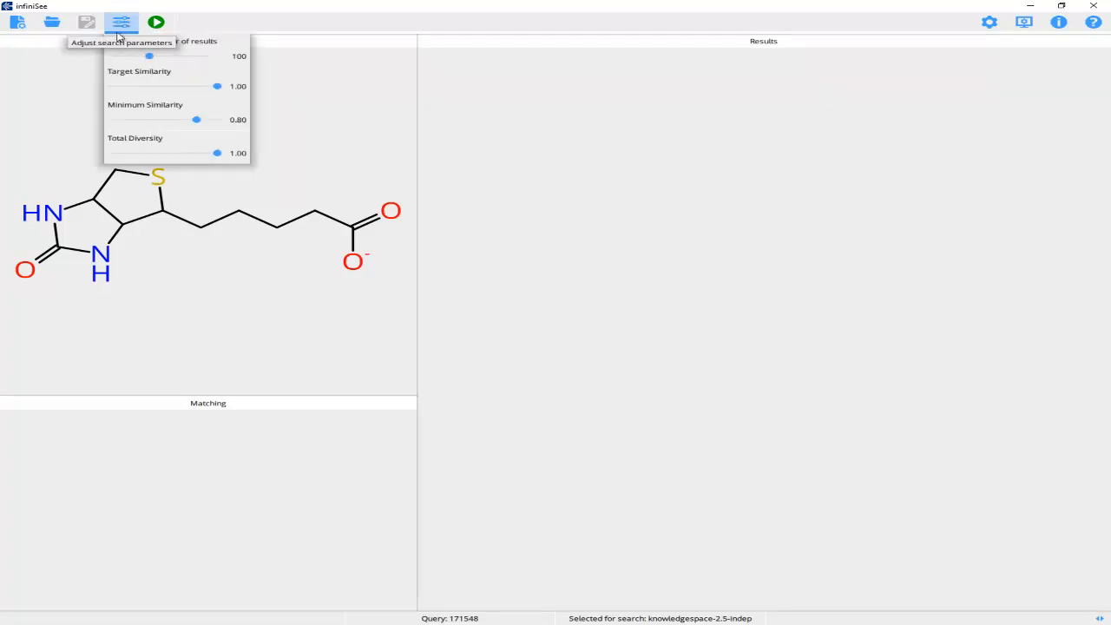
drag(147, 56, 166, 59)
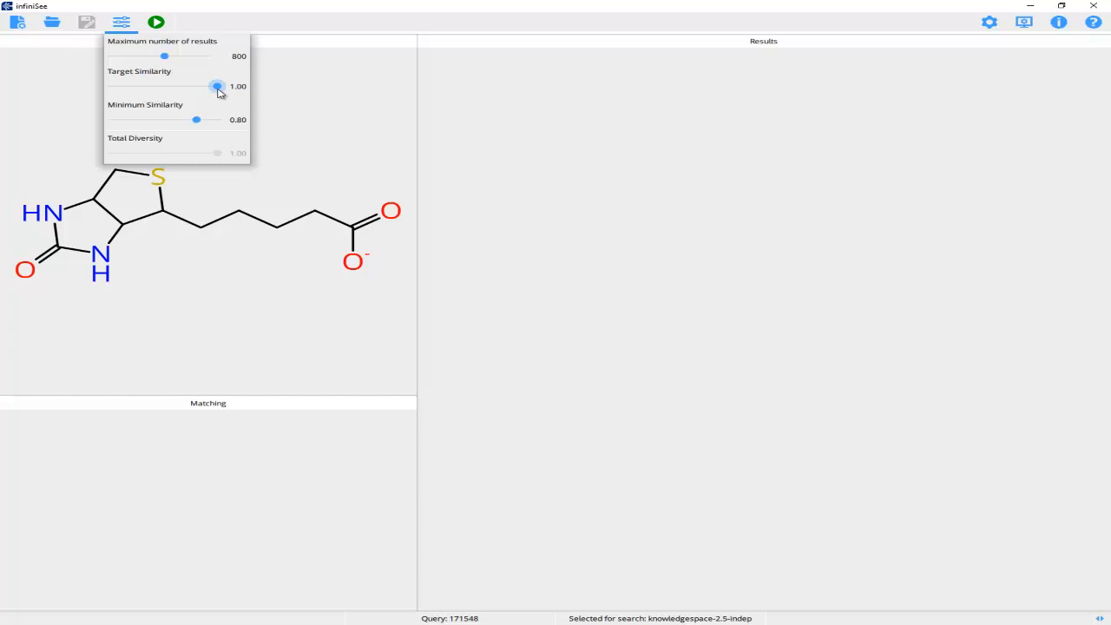
mouse_move(218, 90)
mouse_down()
mouse_move(125, 92)
mouse_move(216, 91)
mouse_up()
drag(199, 125, 205, 126)
drag(166, 58, 171, 59)
click(122, 23)
click(161, 23)
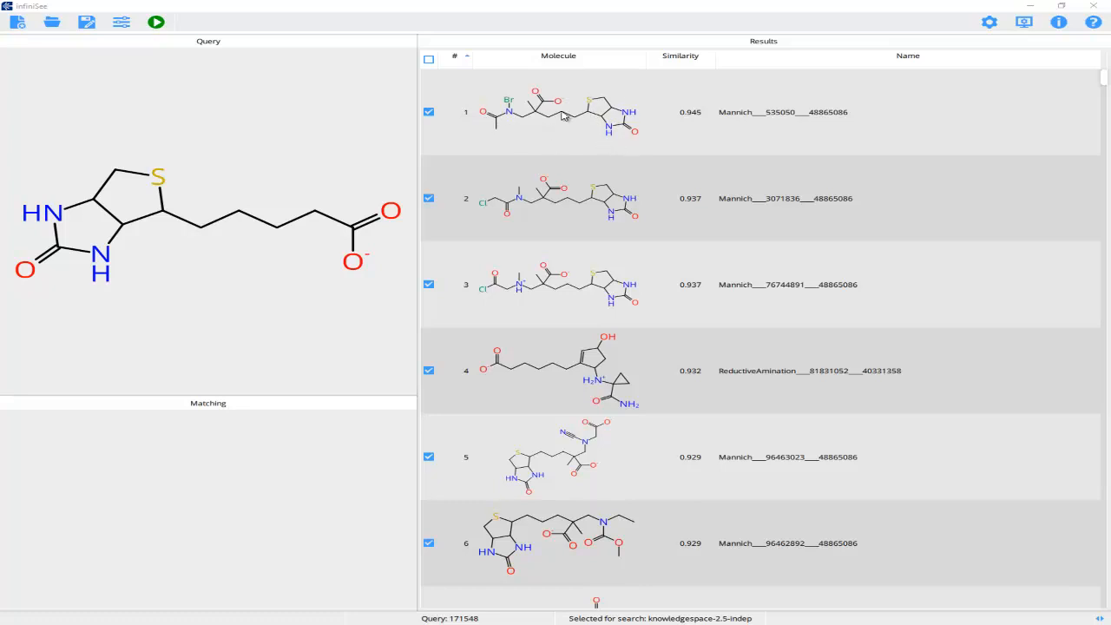
- Show the matching for result 2, and uncheck all results except numbers 2 and 4
click(563, 201)
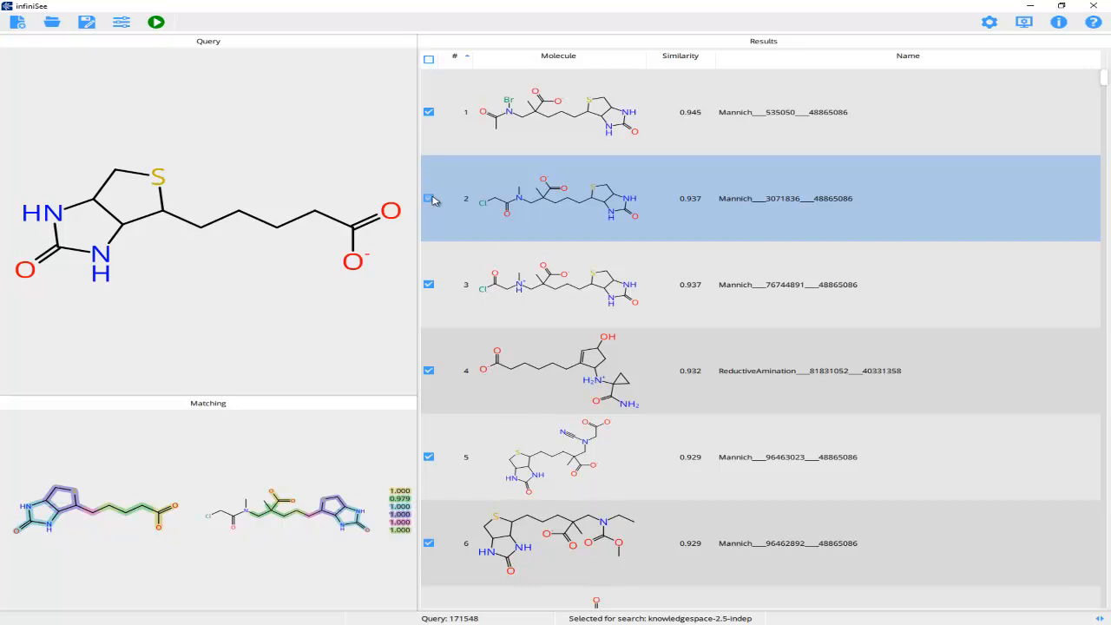
click(430, 59)
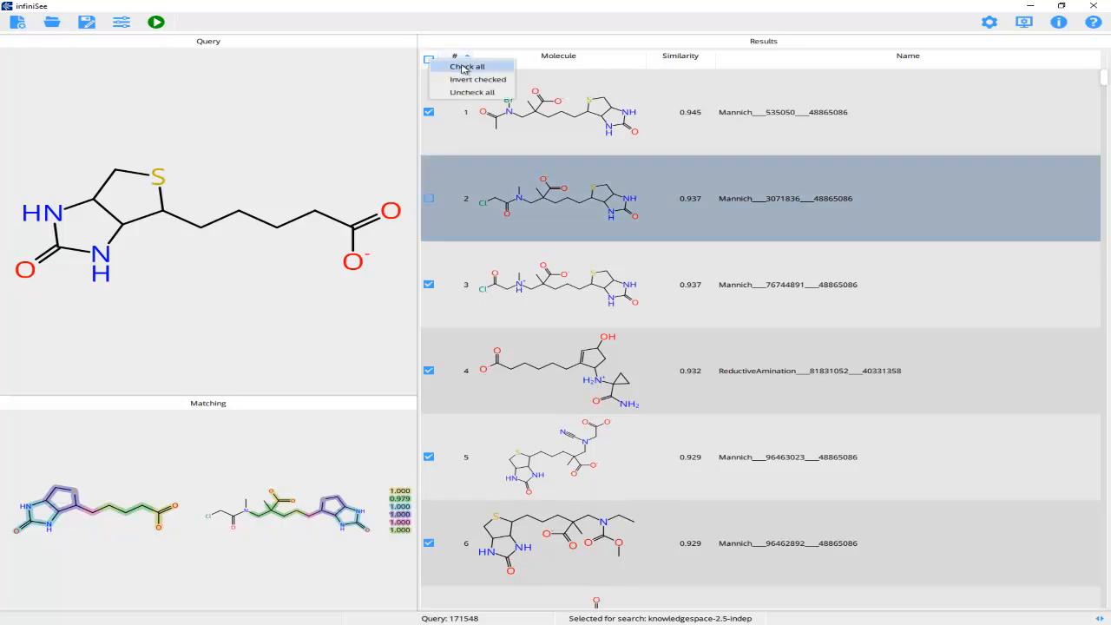
click(473, 93)
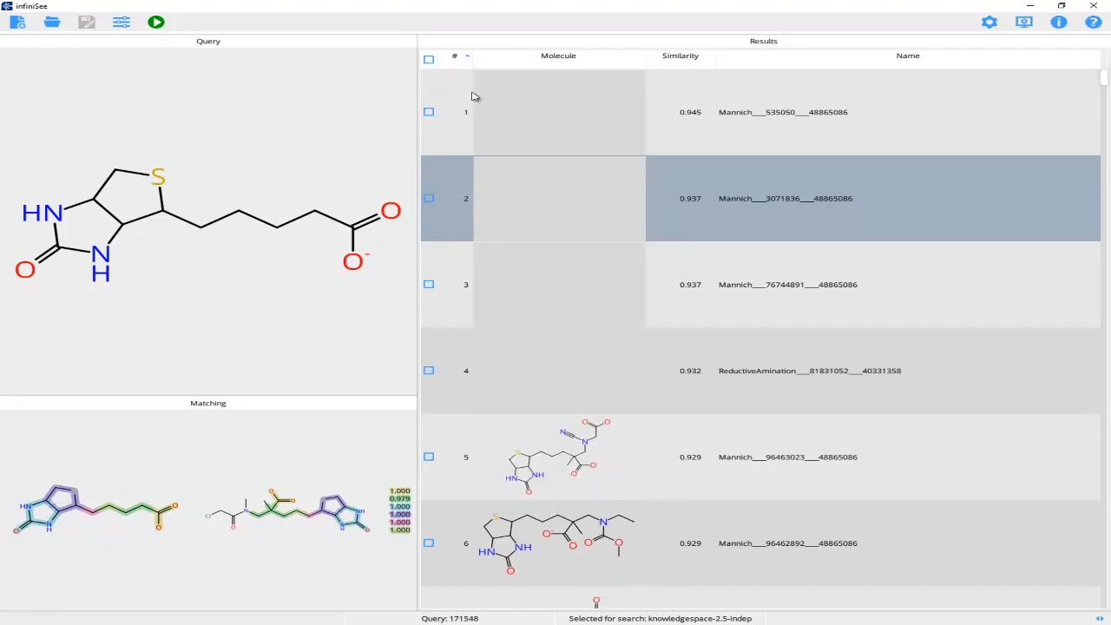
click(429, 198)
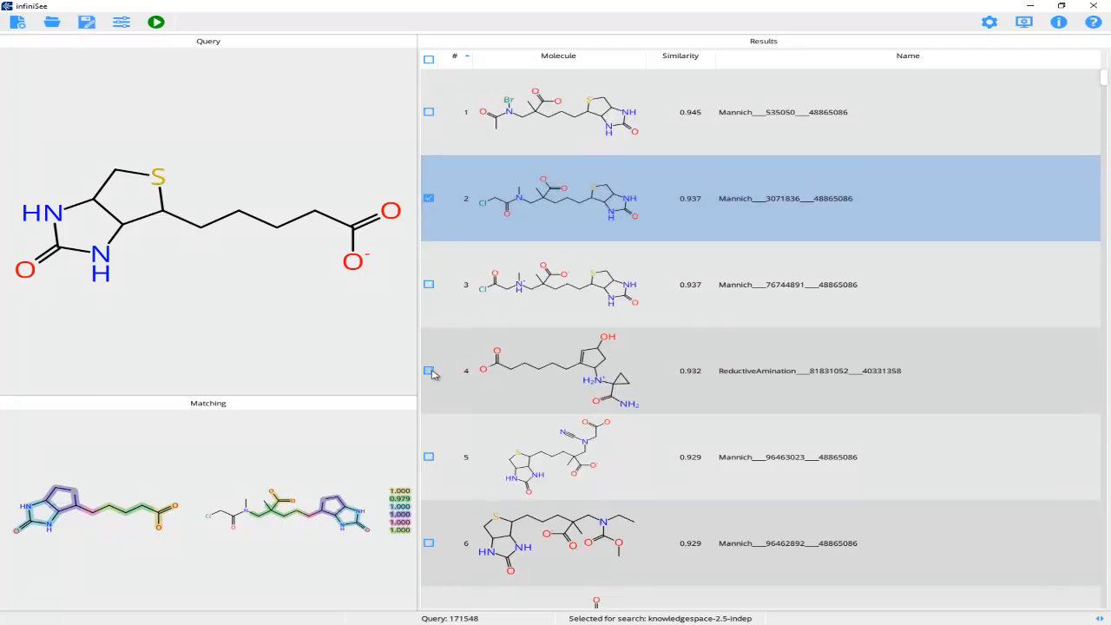
scroll(522, 389, down, 1)
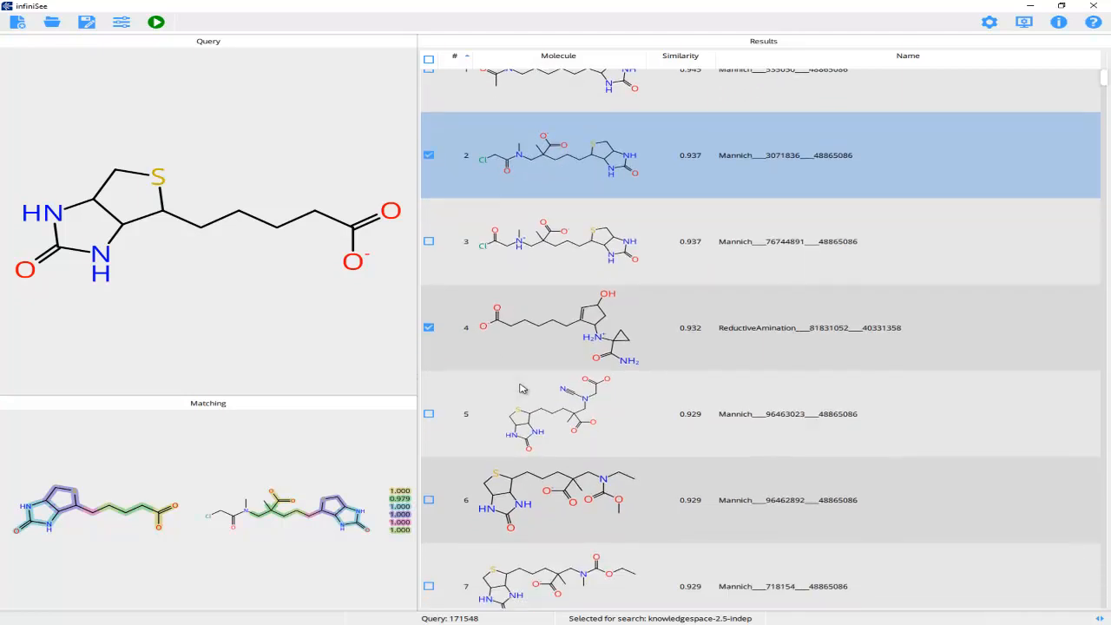
scroll(521, 438, down, 1)
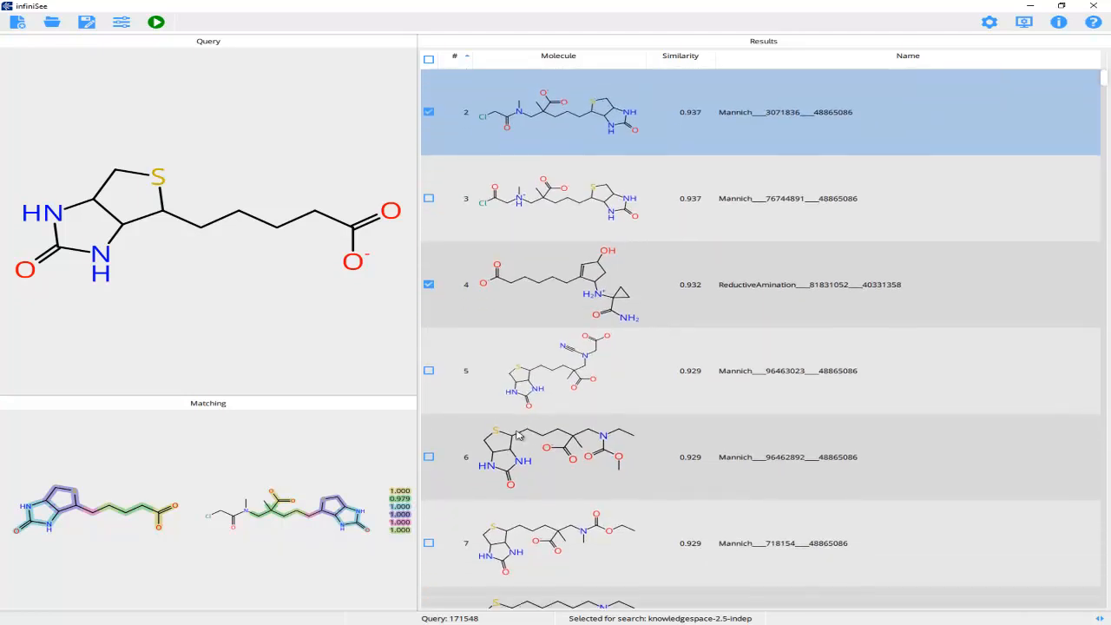
scroll(519, 437, down, 1)
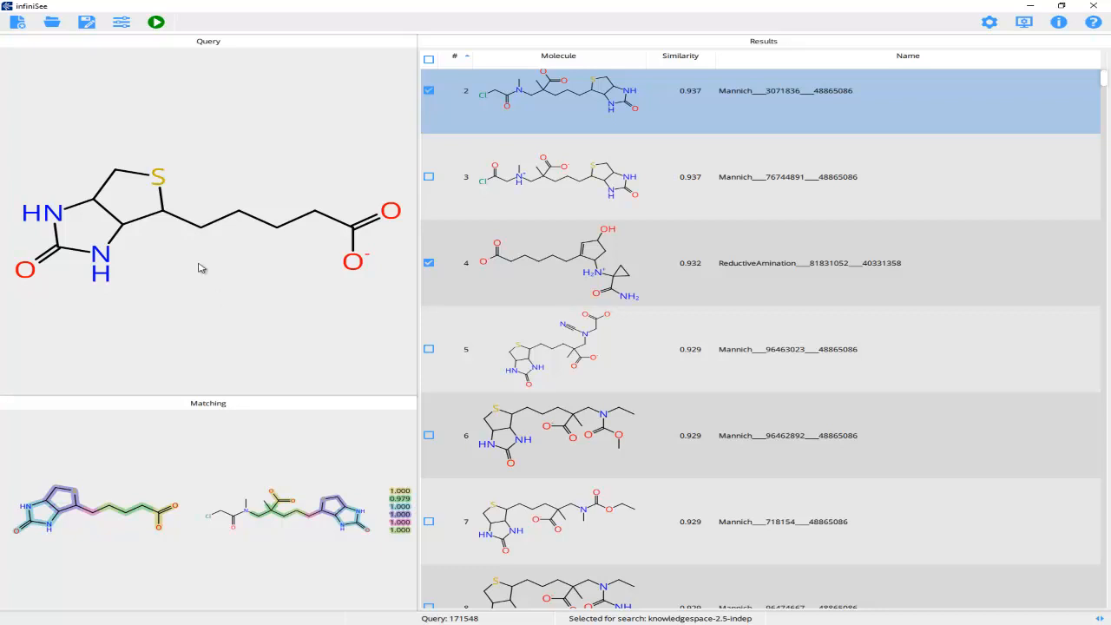
- Constrain the cyclic urea ring of the query molecule with a feature similarity of 1.00
click(102, 255)
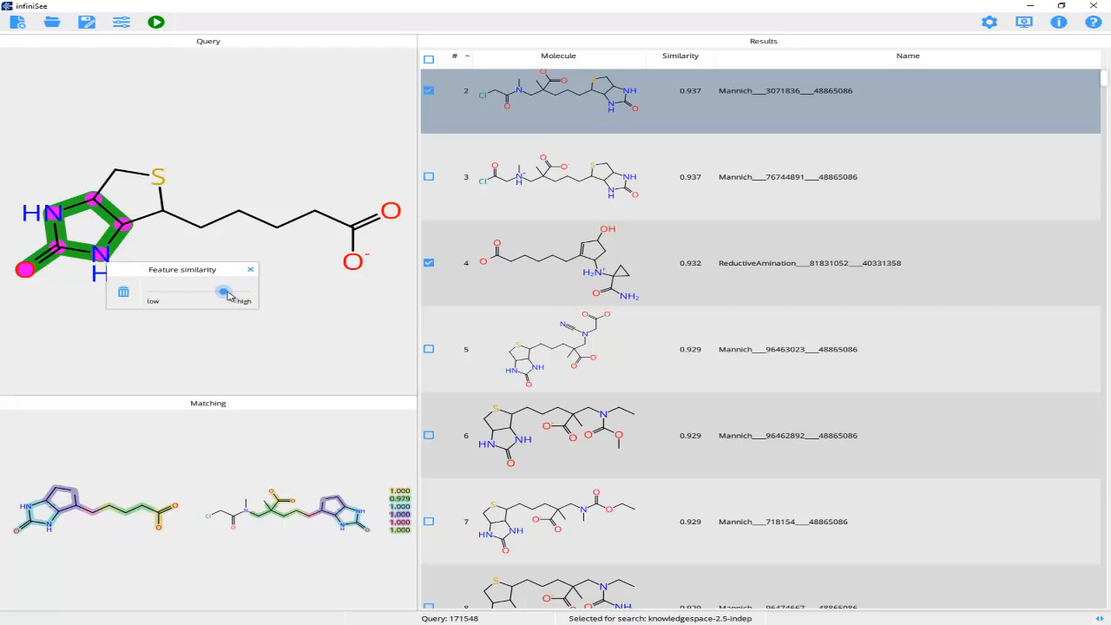
drag(226, 295, 251, 301)
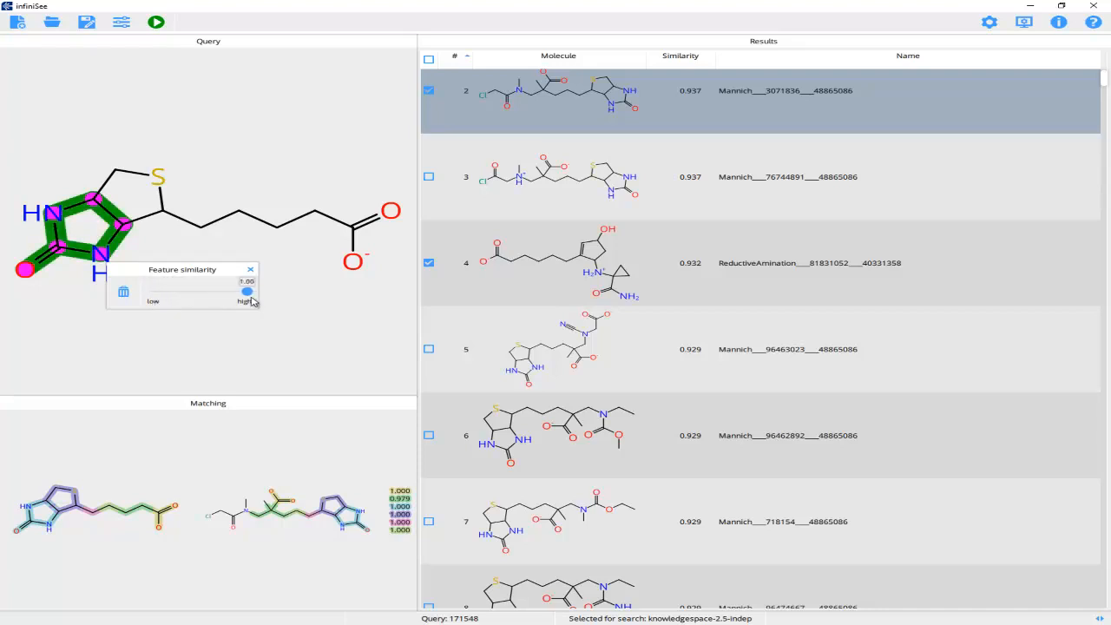
click(316, 313)
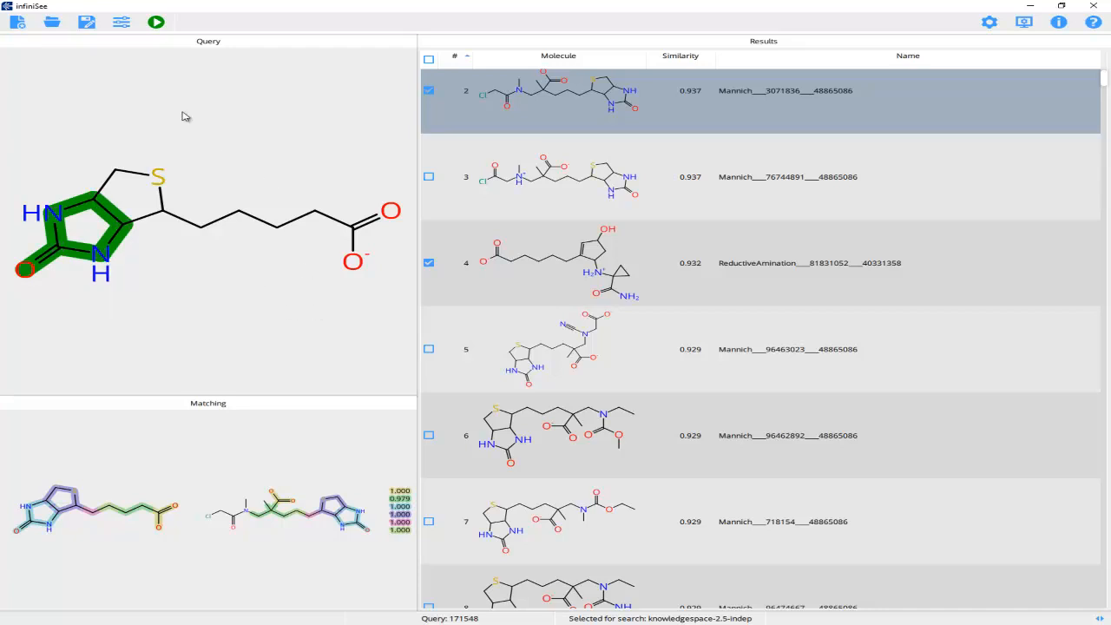
- Apply realspace-2.2-indep.zip as the space to search
click(1022, 27)
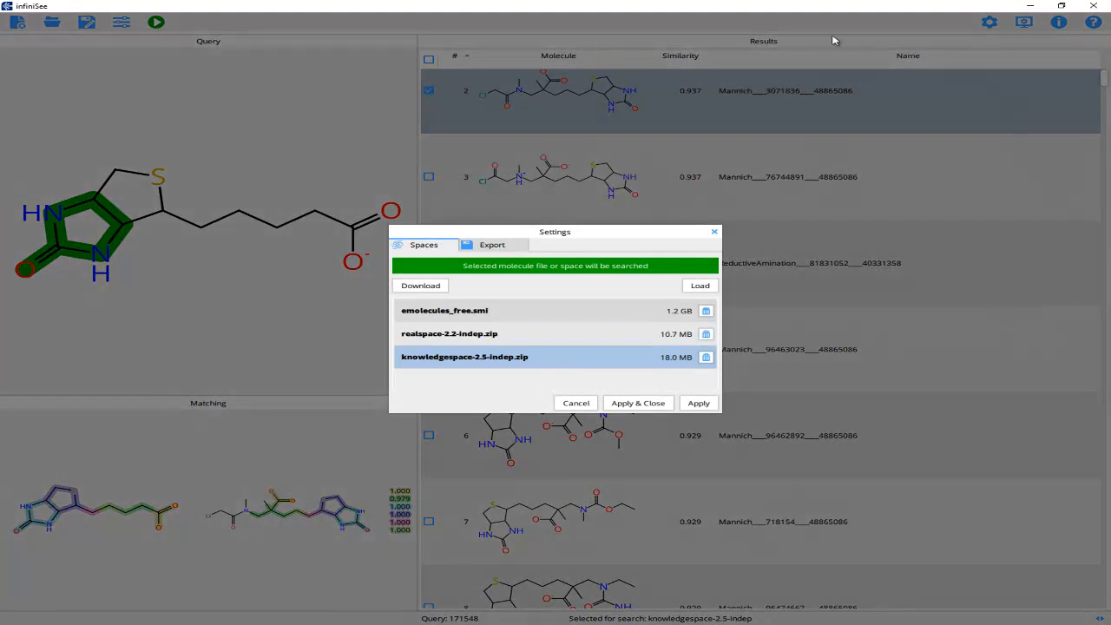
click(471, 338)
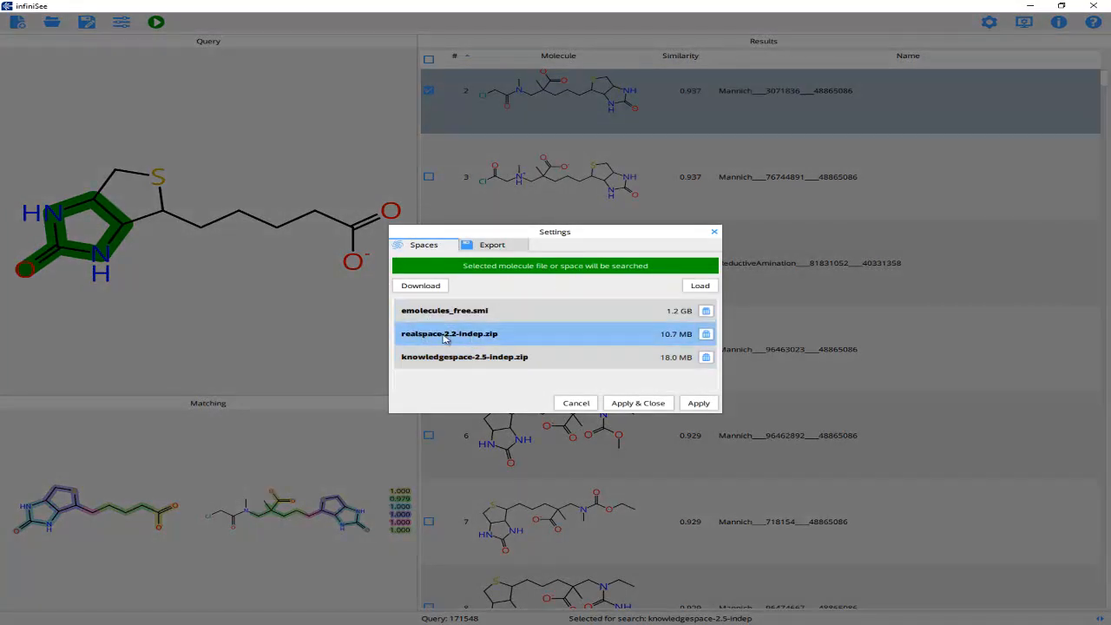
click(629, 404)
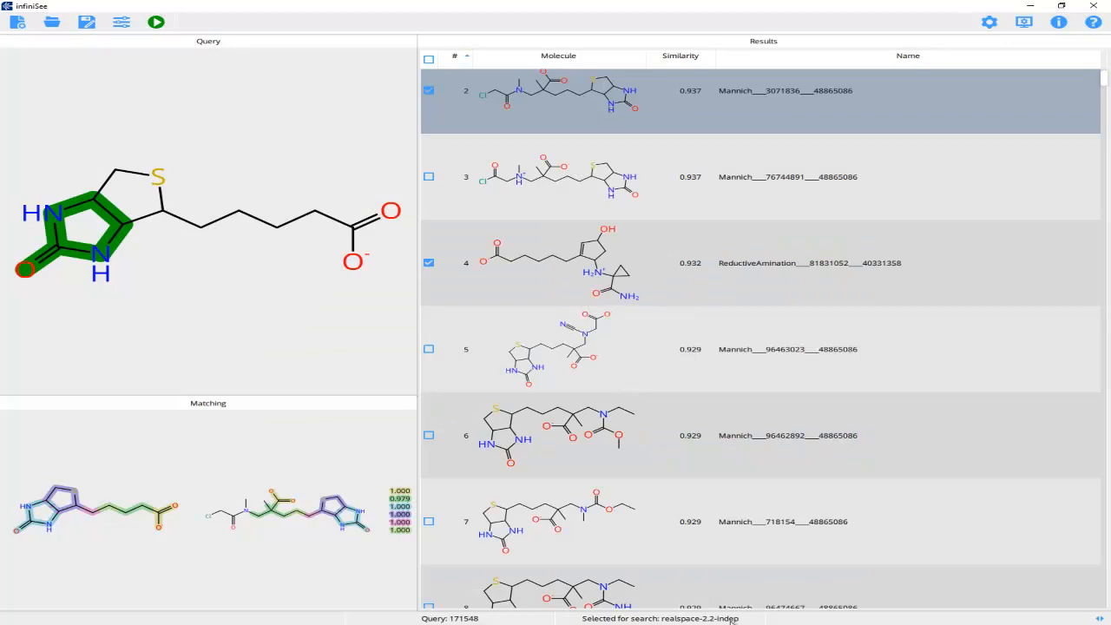
- Set the target similarity to 1.00 and start a new search, clearing the previous results
click(121, 21)
drag(212, 87, 250, 94)
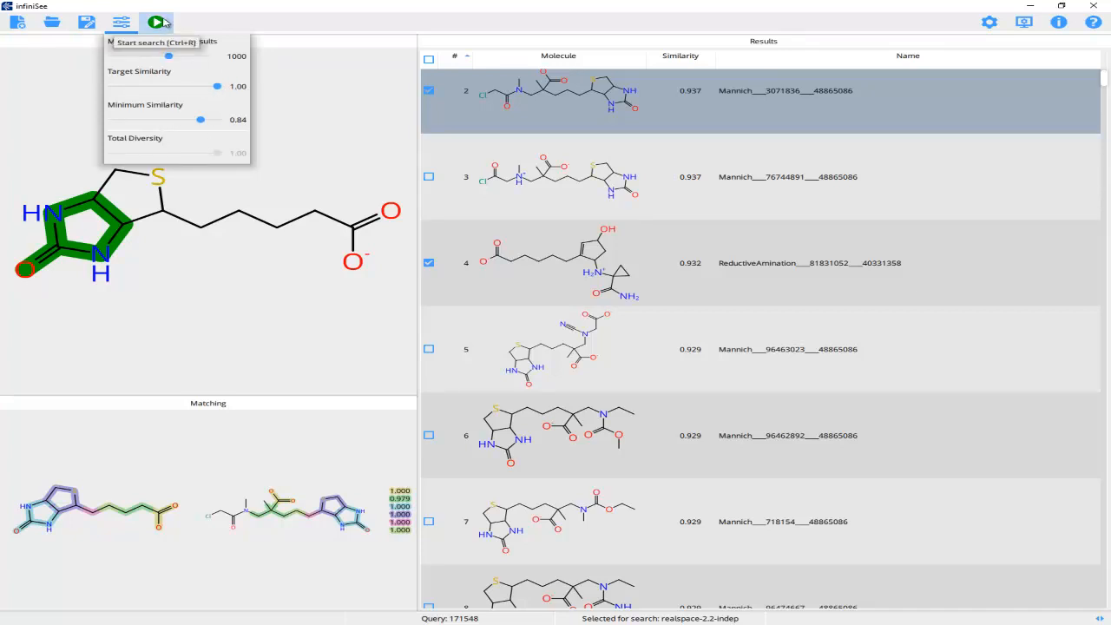
click(158, 22)
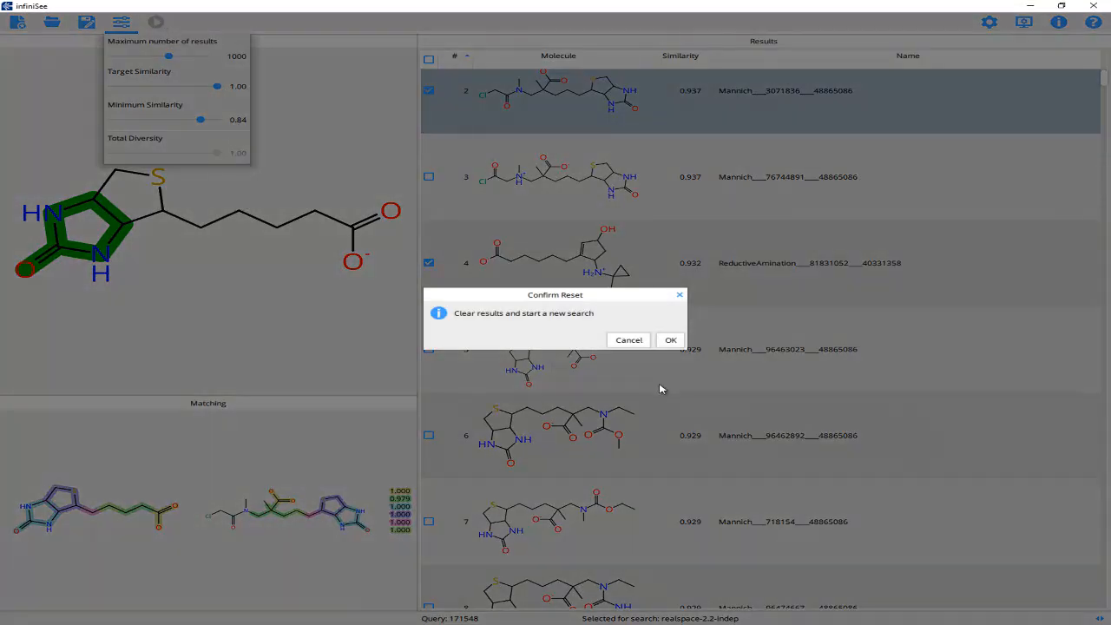
click(669, 340)
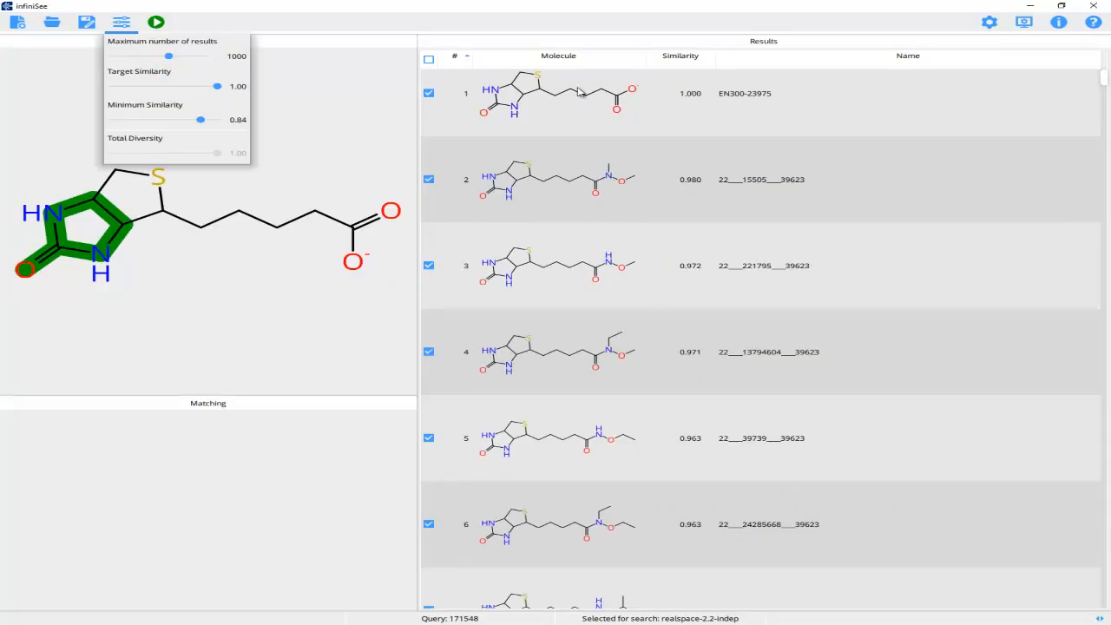
- View the matching between the query and the first result, with the search parameters closed
click(580, 92)
click(121, 22)
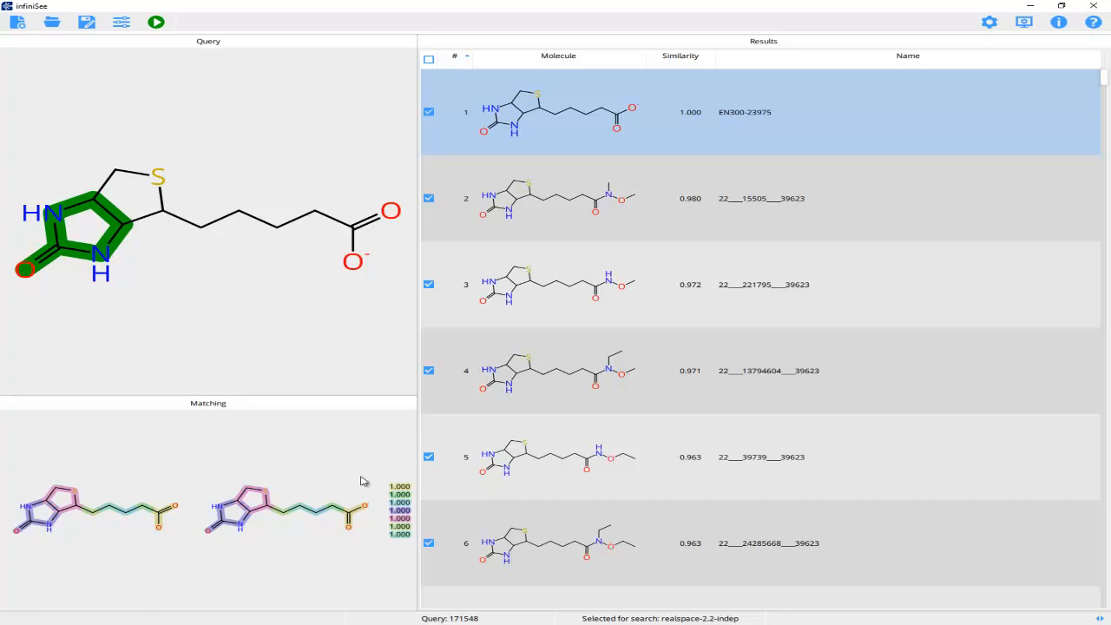
- Clear the selection of all results and select only results 1, 4 and 9 for export
click(429, 60)
click(458, 95)
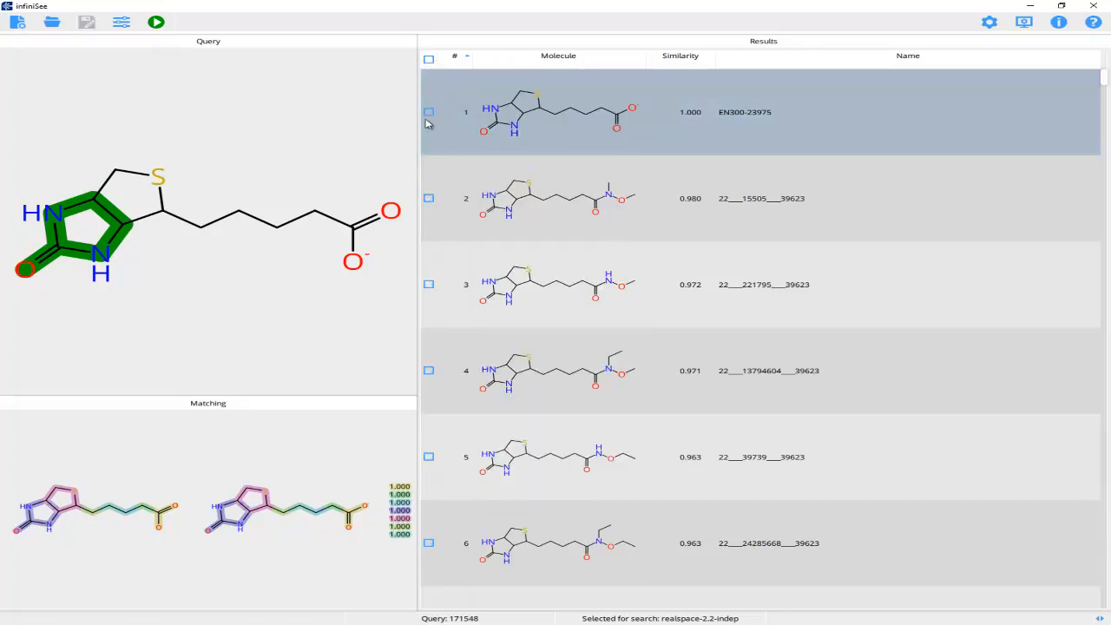
click(429, 112)
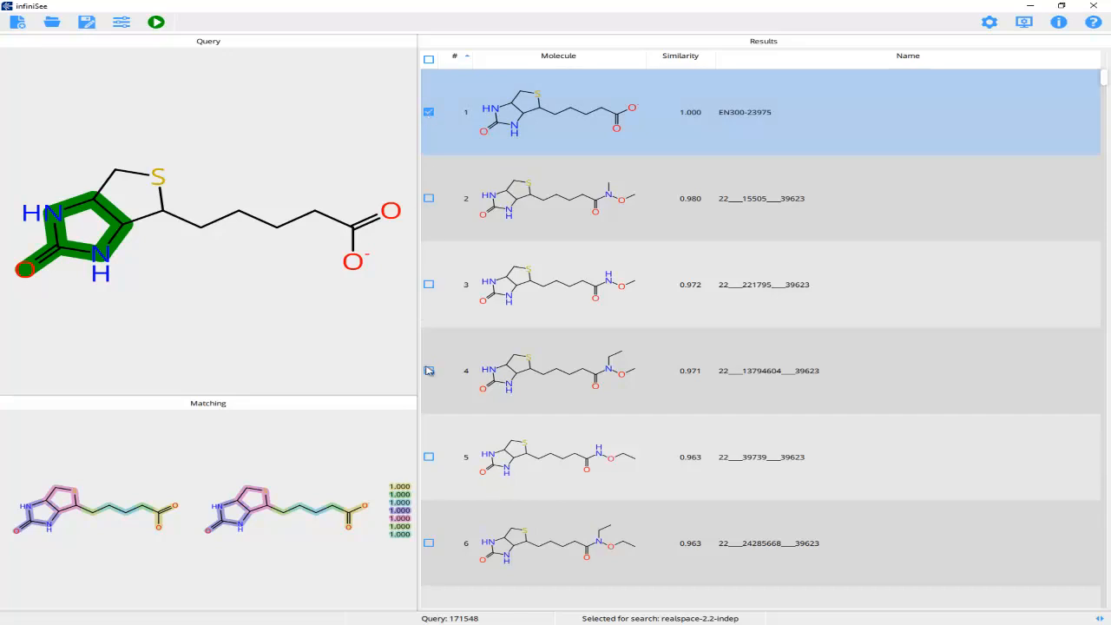
click(608, 385)
click(428, 372)
scroll(705, 497, down, 1)
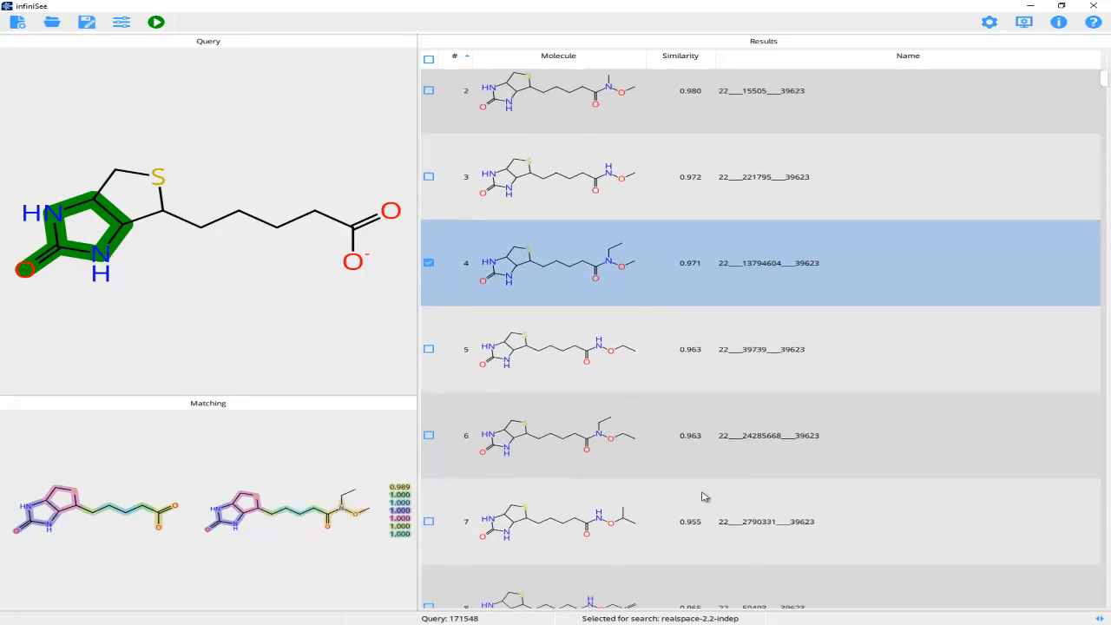
scroll(705, 497, down, 2)
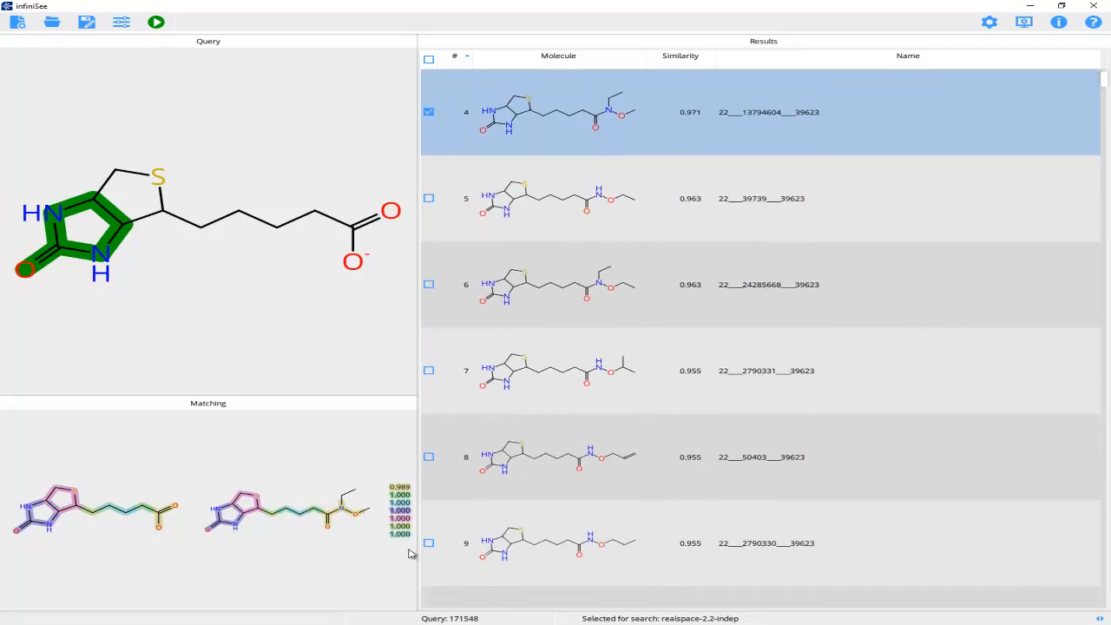
click(429, 544)
- Review the export settings for query masking and coordinate generation, and apply them without changes
click(992, 23)
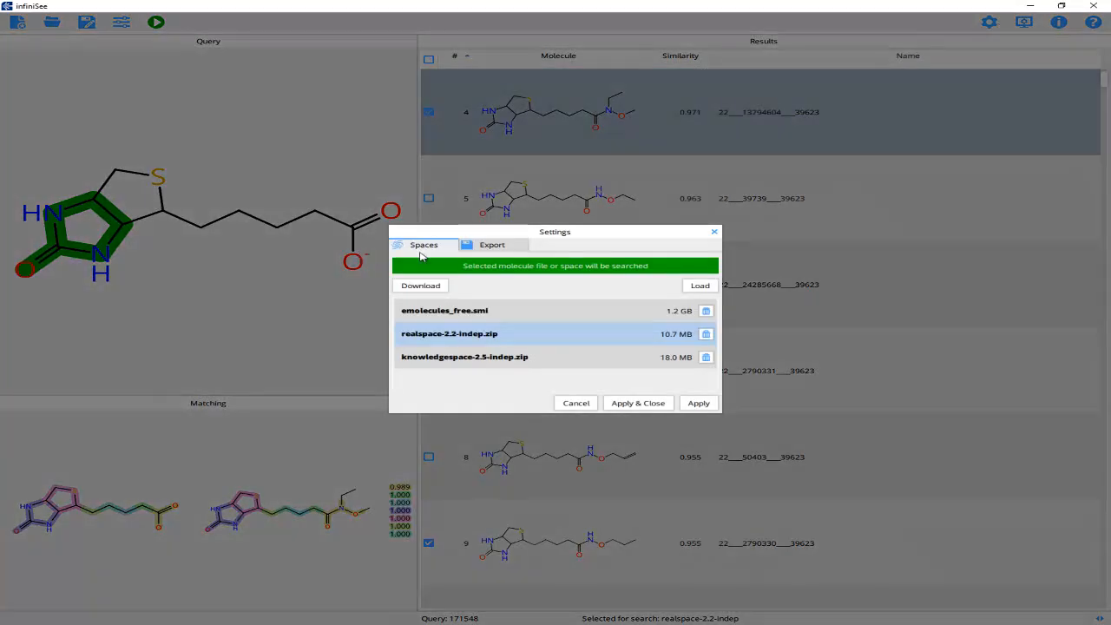
click(492, 246)
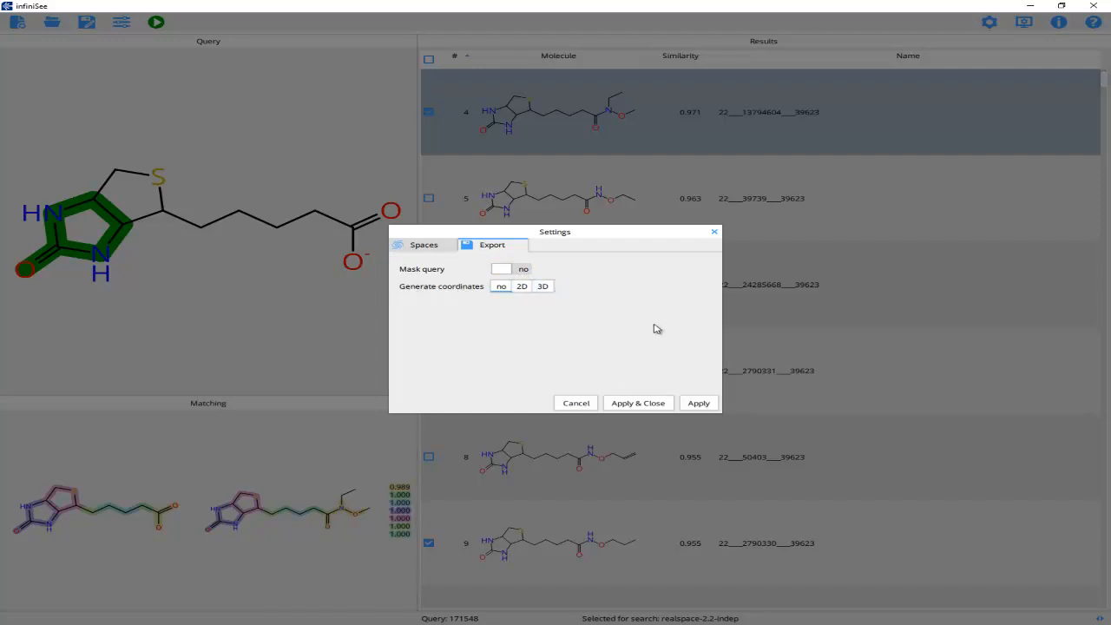
click(659, 405)
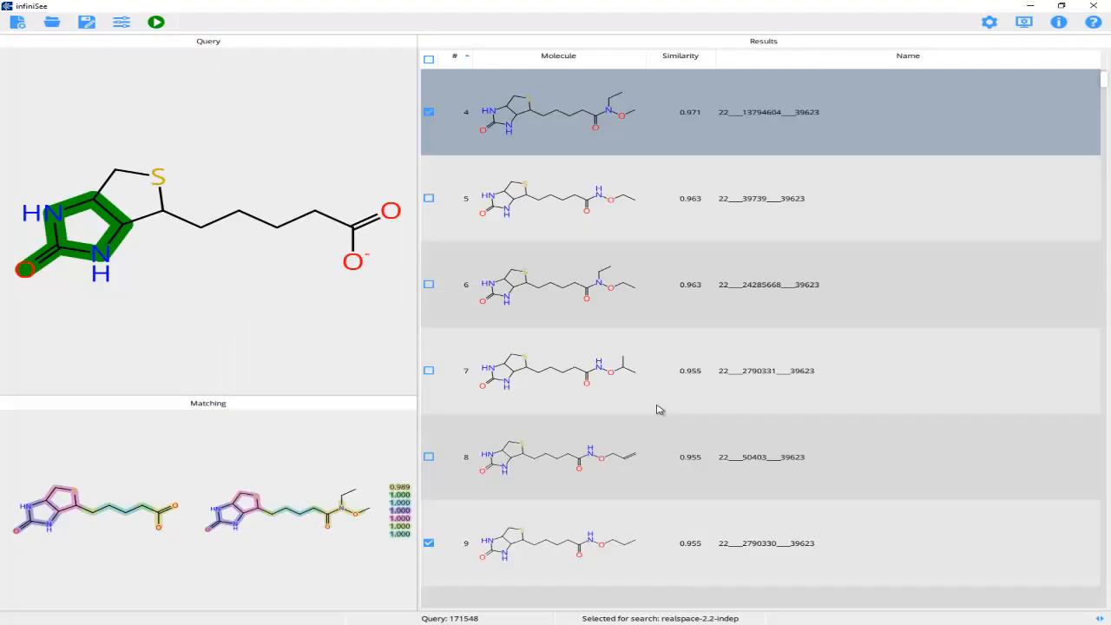
- Export the selected results to the Desktop as a molecule file named hyhits.sdf
click(88, 24)
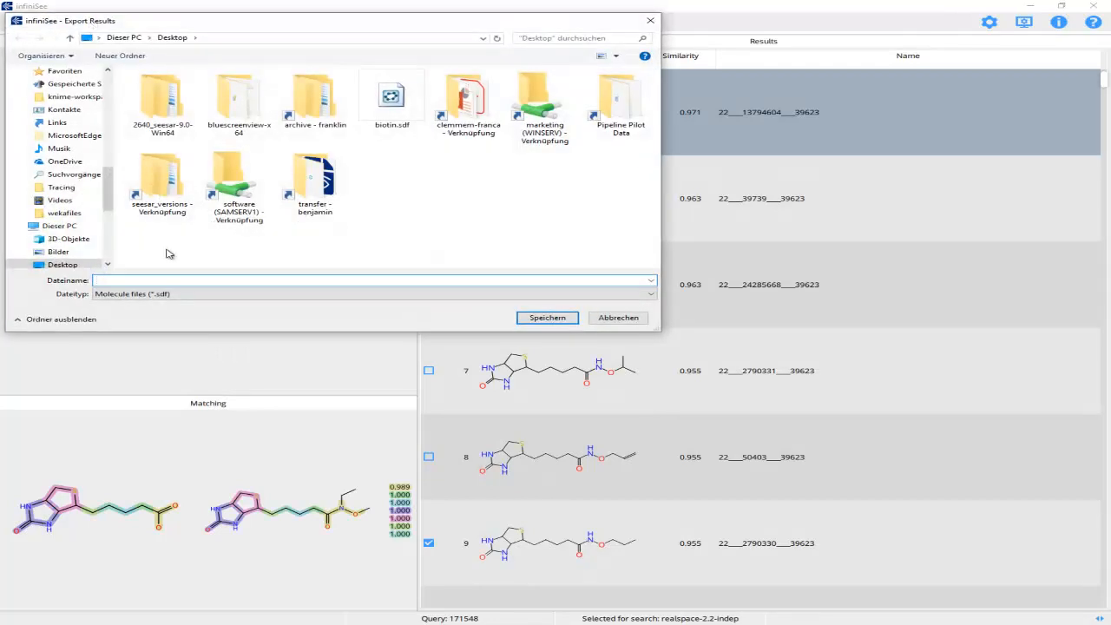
text(hyhit)
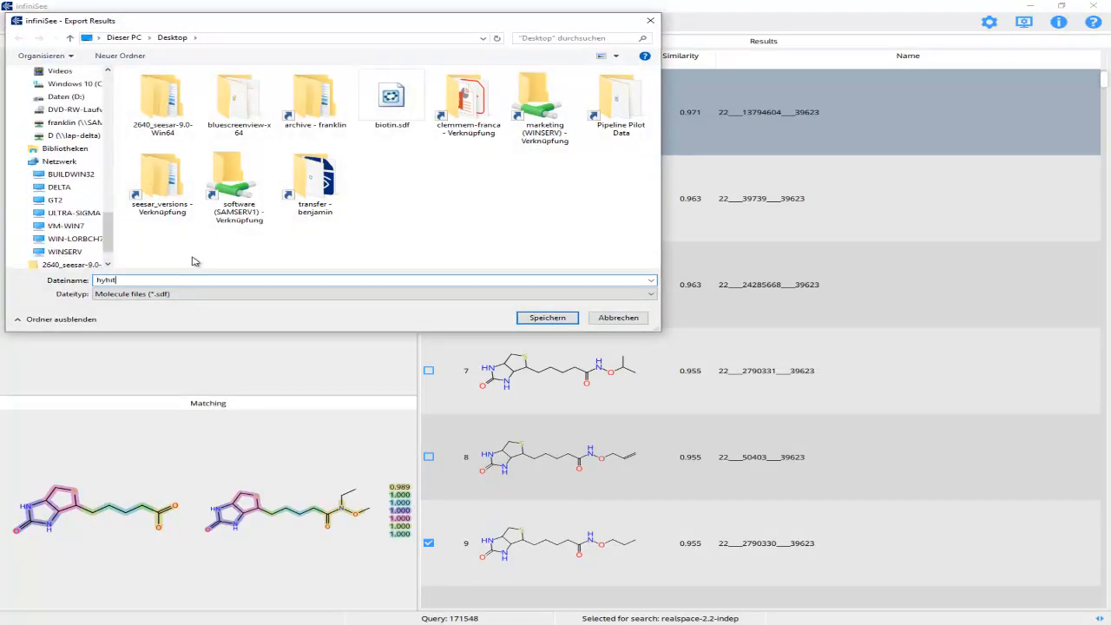
text(s.sdf)
key(Return)
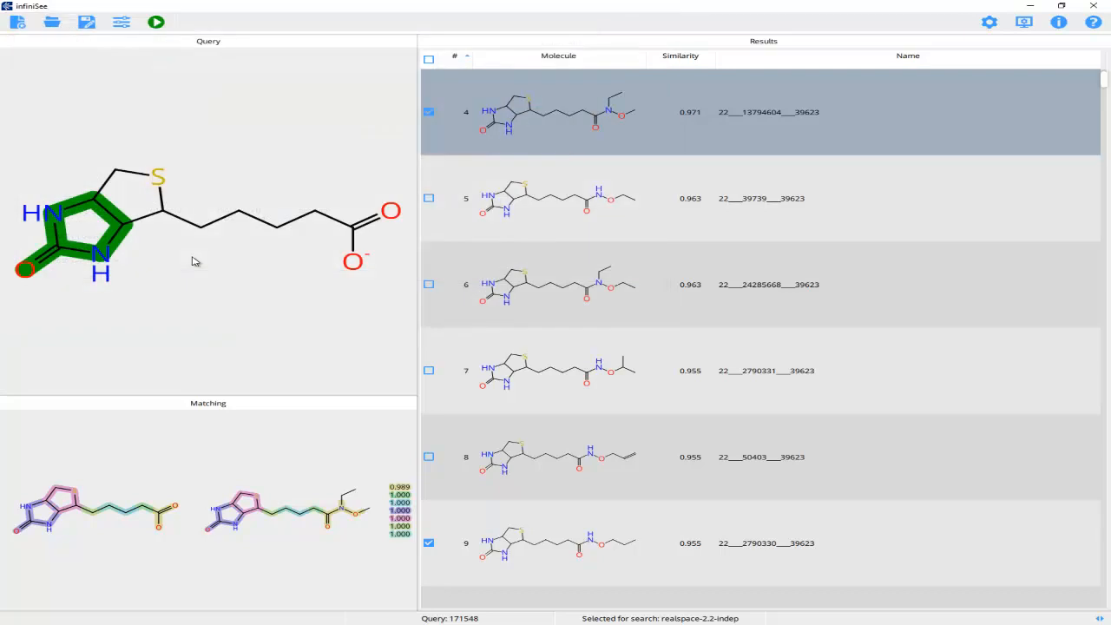